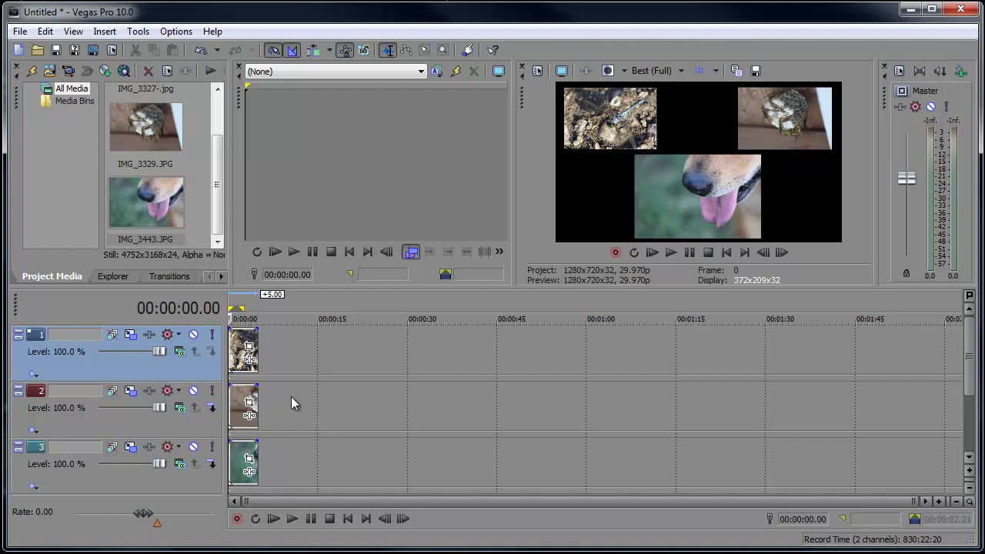
# - Nest tracks 2 and 3 as compositing children beneath track 1
pyautogui.click(212, 410)
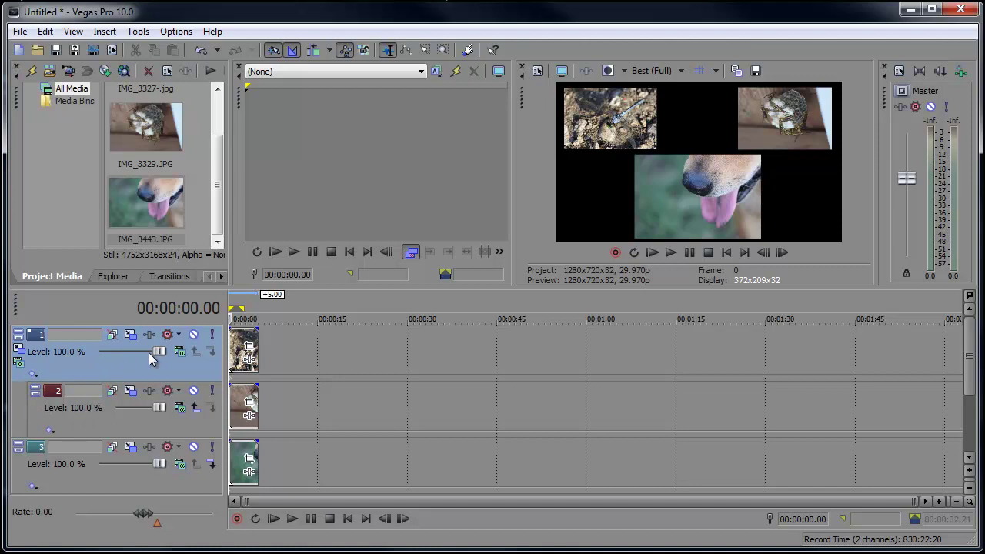
pyautogui.click(212, 464)
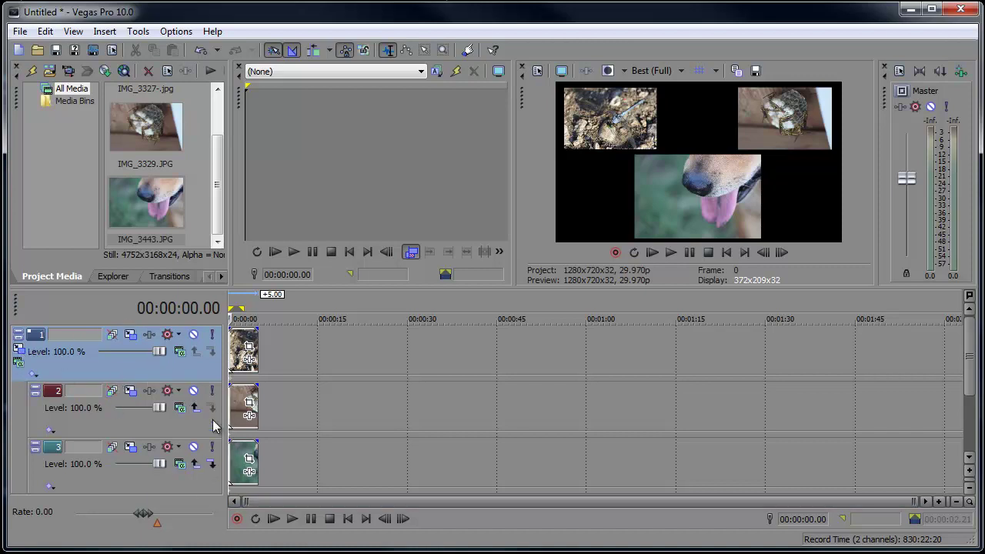
# - Keyframe parent motion: dragonfly at start, dog at frame 9, wasp nest at 1:00
pyautogui.click(19, 362)
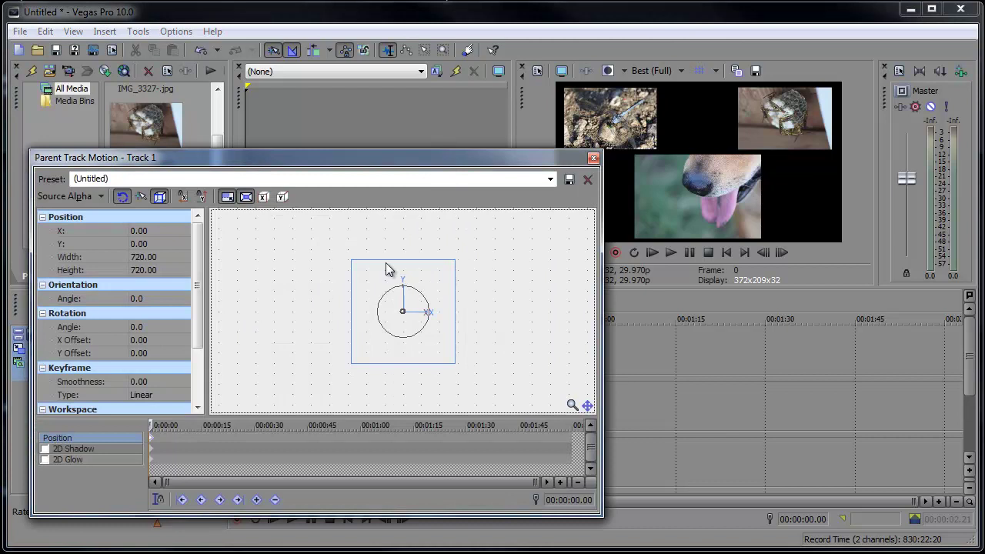
pyautogui.moveTo(454, 361)
pyautogui.mouseDown()
pyautogui.moveTo(439, 348)
pyautogui.moveTo(514, 362)
pyautogui.moveTo(538, 385)
pyautogui.moveTo(530, 401)
pyautogui.mouseUp()
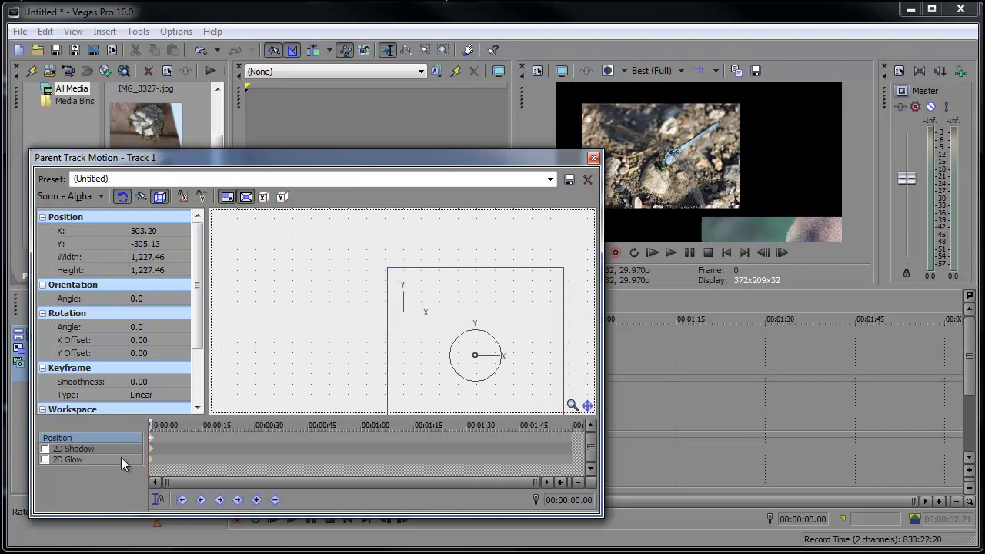
pyautogui.scroll(10, 151, 454)
pyautogui.click(219, 425)
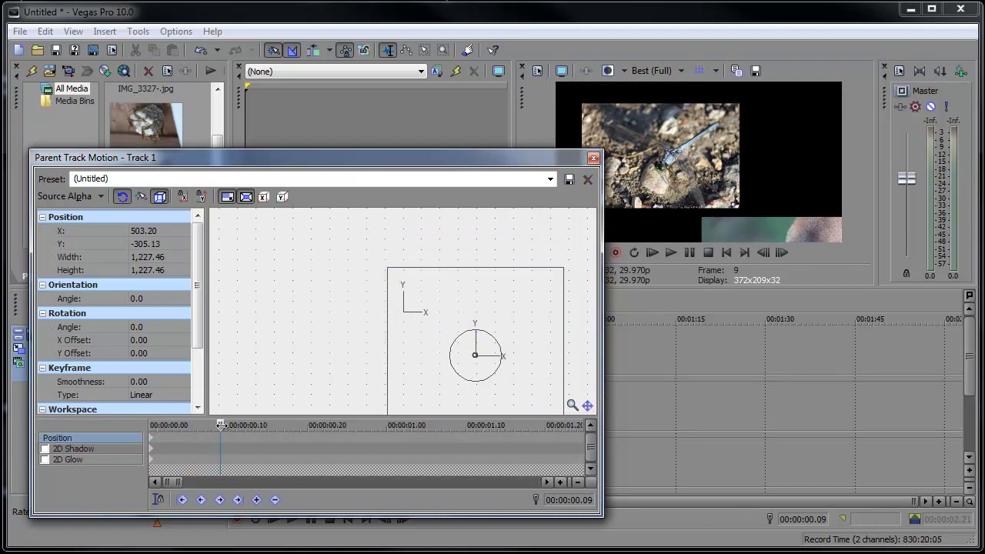
pyautogui.moveTo(334, 414)
pyautogui.mouseDown()
pyautogui.moveTo(370, 343)
pyautogui.moveTo(355, 303)
pyautogui.mouseUp()
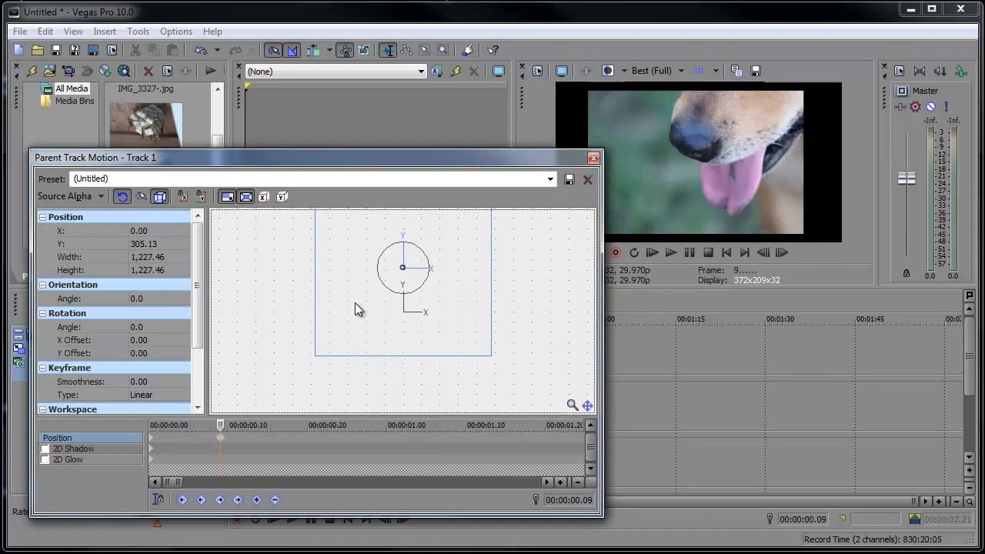
pyautogui.click(386, 425)
pyautogui.moveTo(473, 329)
pyautogui.mouseDown()
pyautogui.moveTo(416, 345)
pyautogui.moveTo(393, 425)
pyautogui.mouseUp()
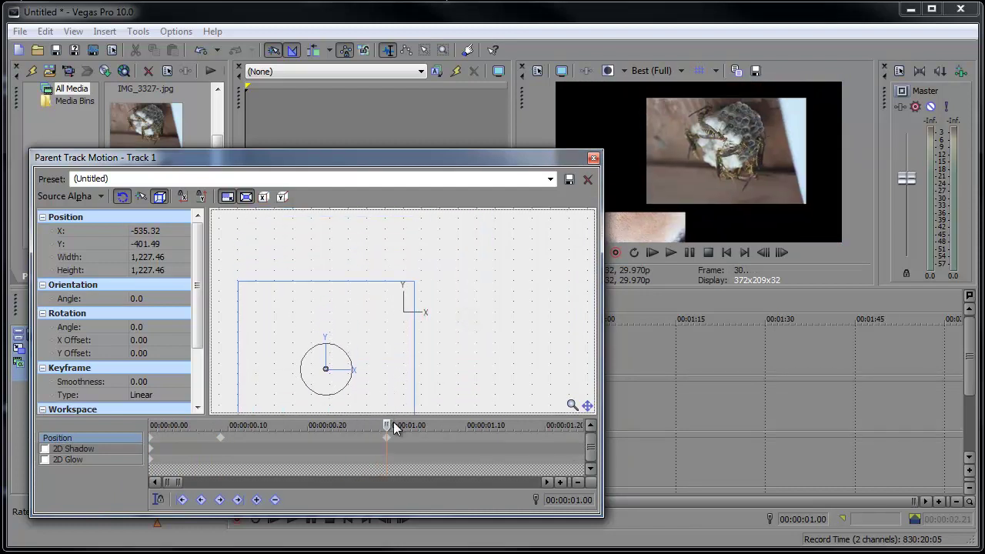
pyautogui.click(593, 158)
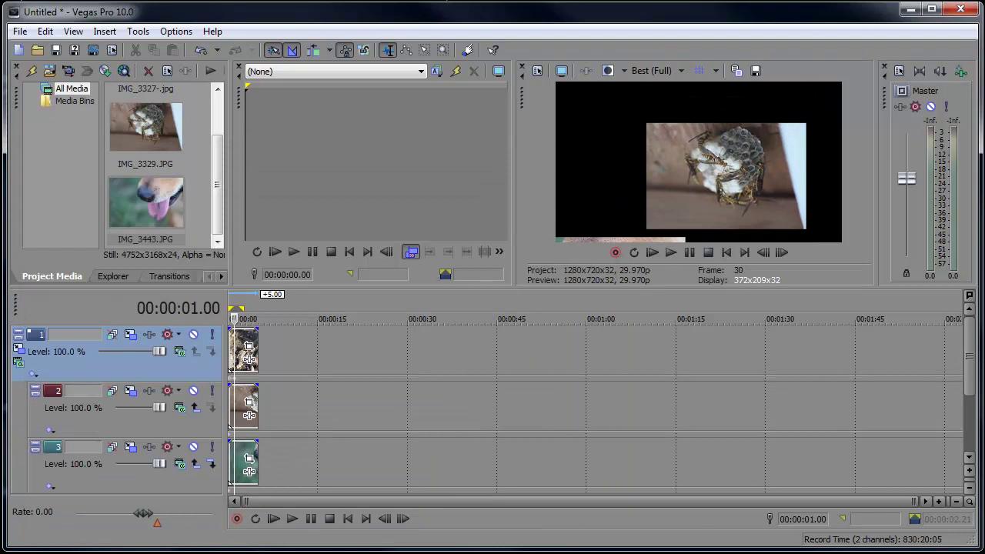
# - Play the photo-group animation from the start, then pause it
pyautogui.click(274, 519)
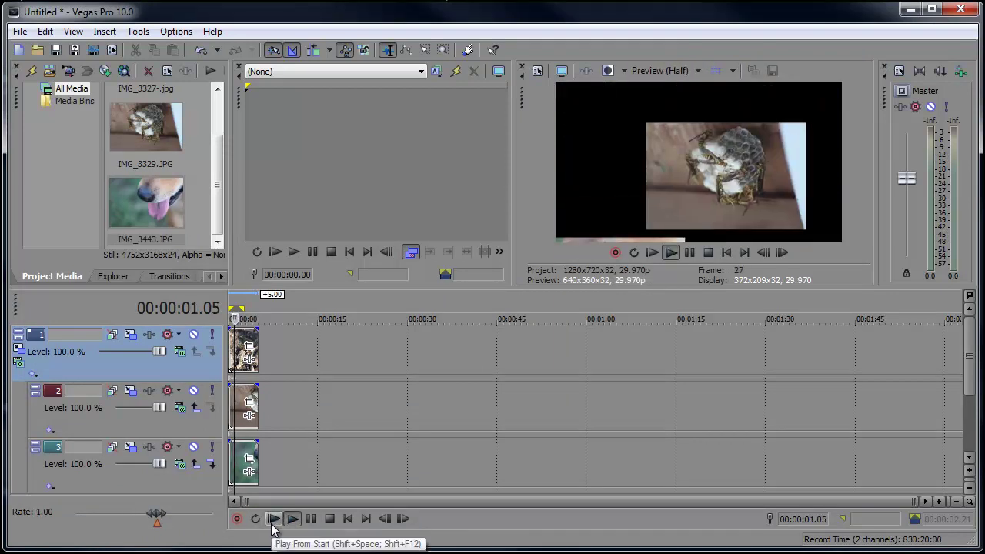
pyautogui.click(274, 519)
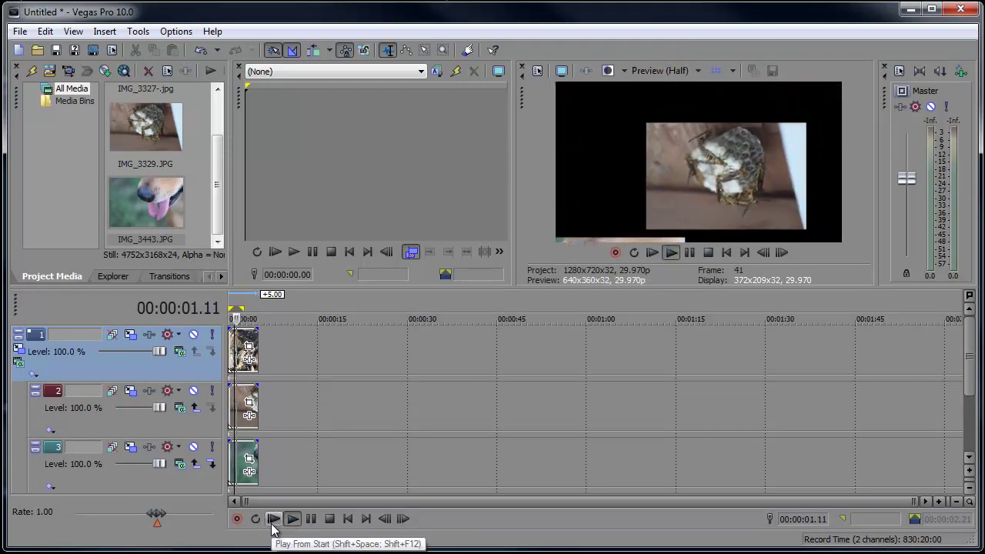
pyautogui.click(274, 519)
pyautogui.click(311, 519)
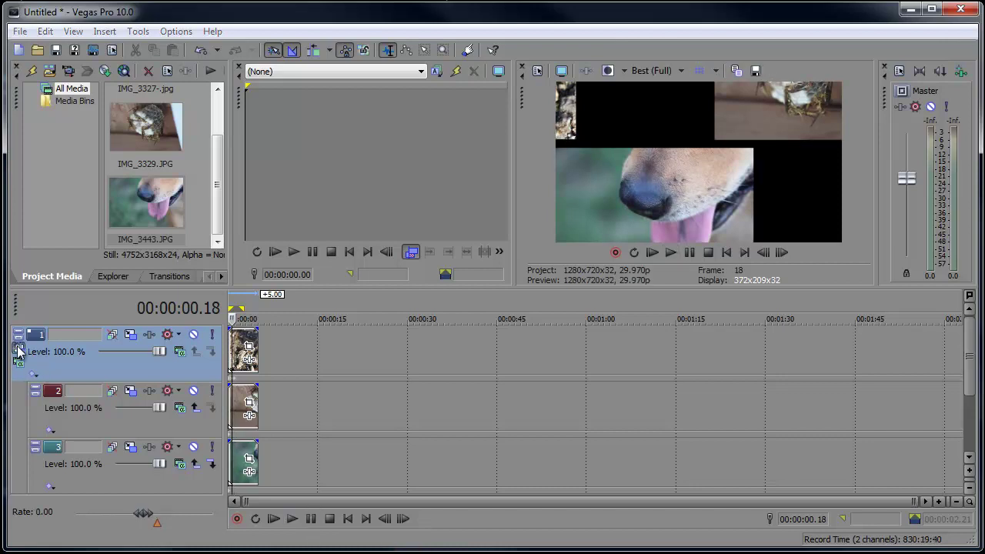
# - Change the parent motion keyframes to Smooth interpolation
pyautogui.click(18, 352)
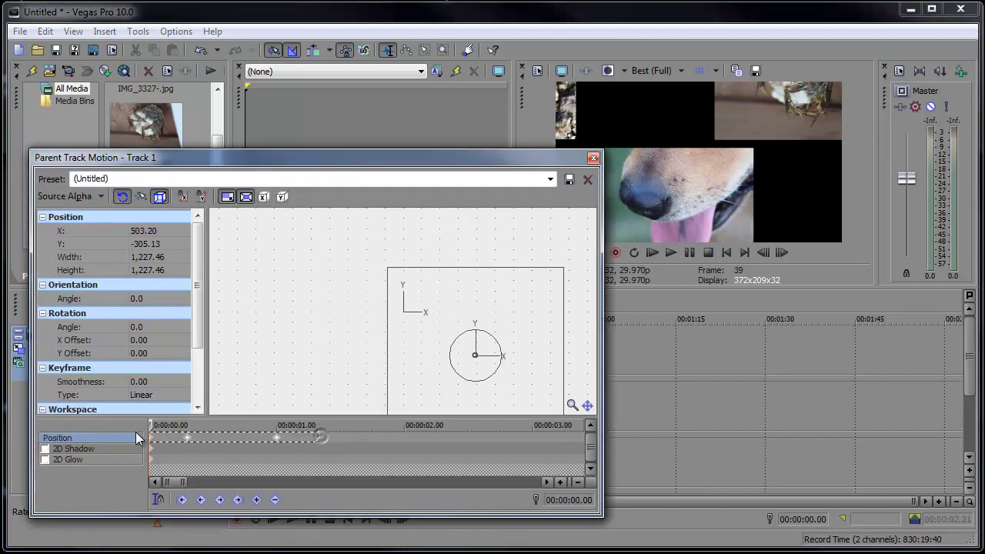
pyautogui.rightClick(189, 439)
pyautogui.click(227, 402)
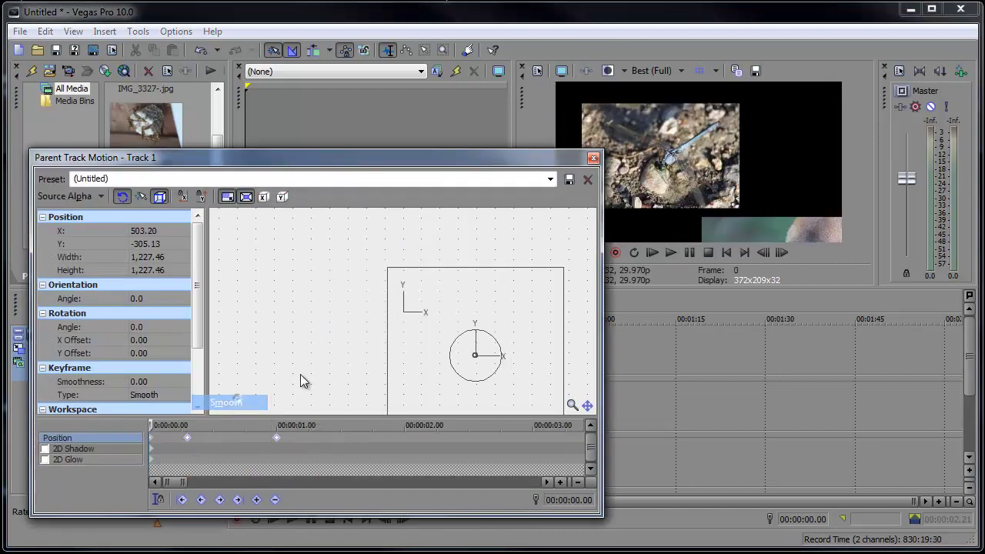
pyautogui.click(592, 158)
# - Replay the smoothed animation from the start and pause
pyautogui.click(275, 519)
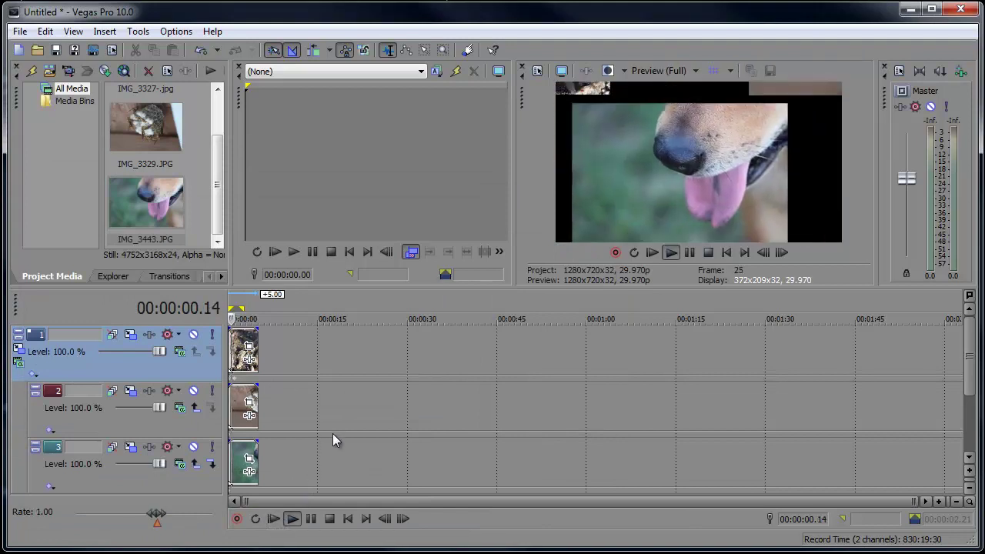
pyautogui.click(274, 519)
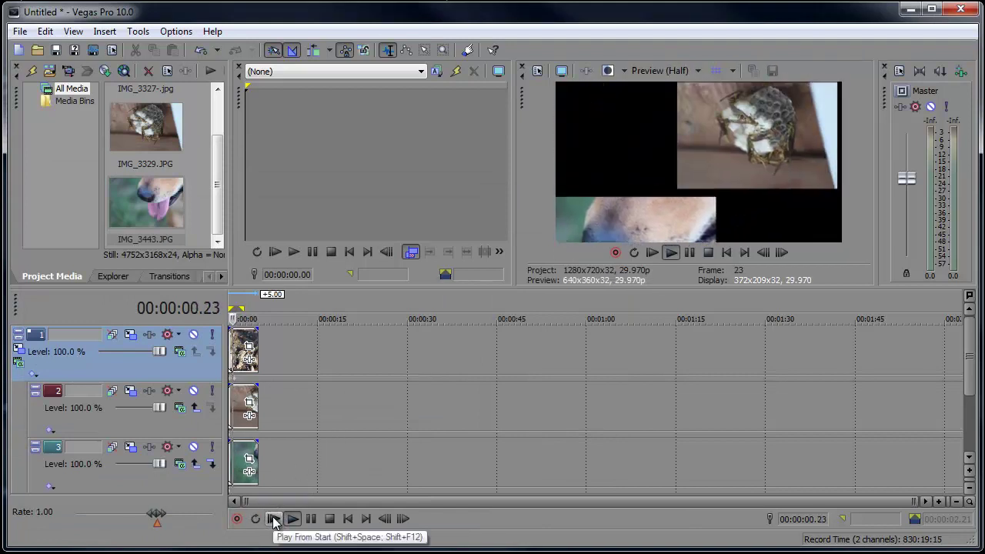
pyautogui.click(293, 519)
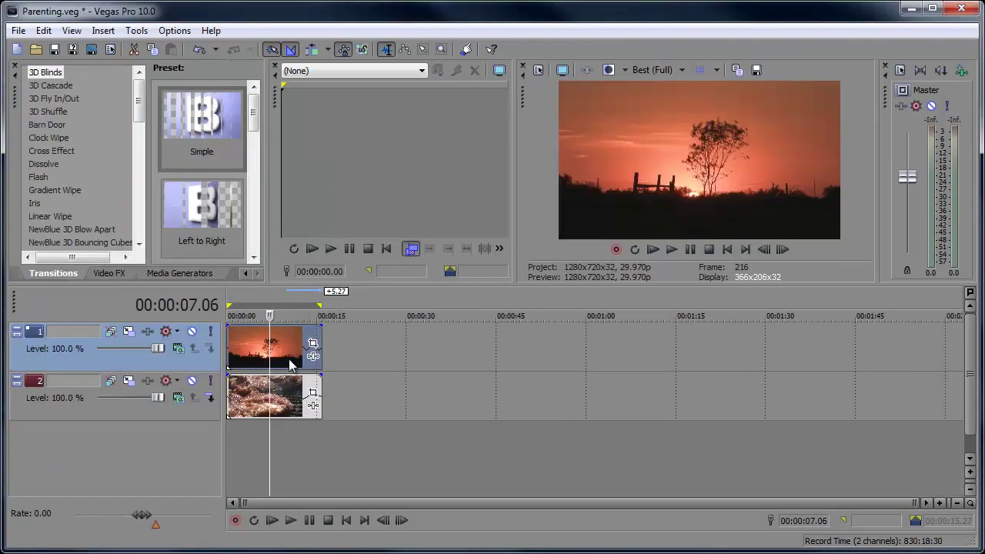
# - Check the meat clip under the sunset track, then add a Solid Background text clip on a new track
pyautogui.click(193, 331)
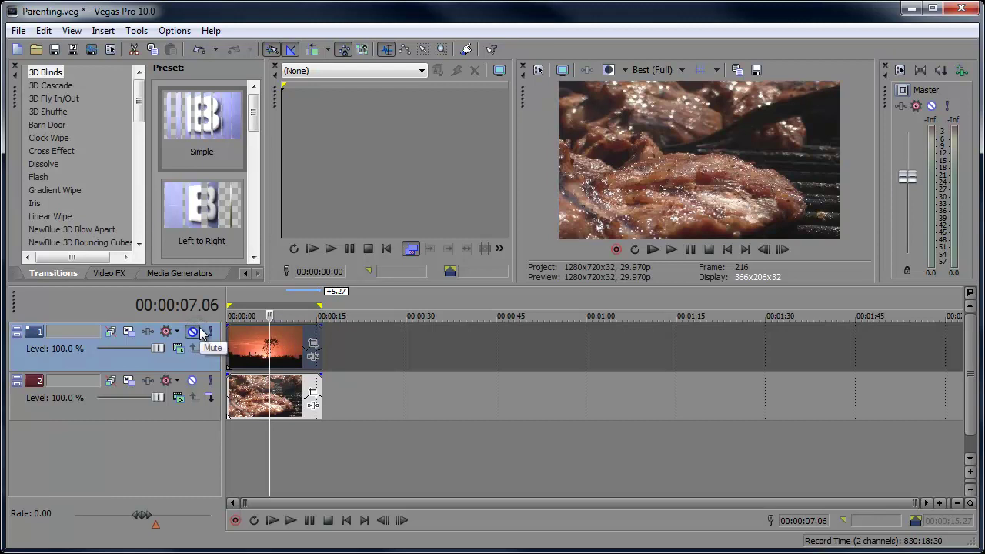
pyautogui.click(192, 332)
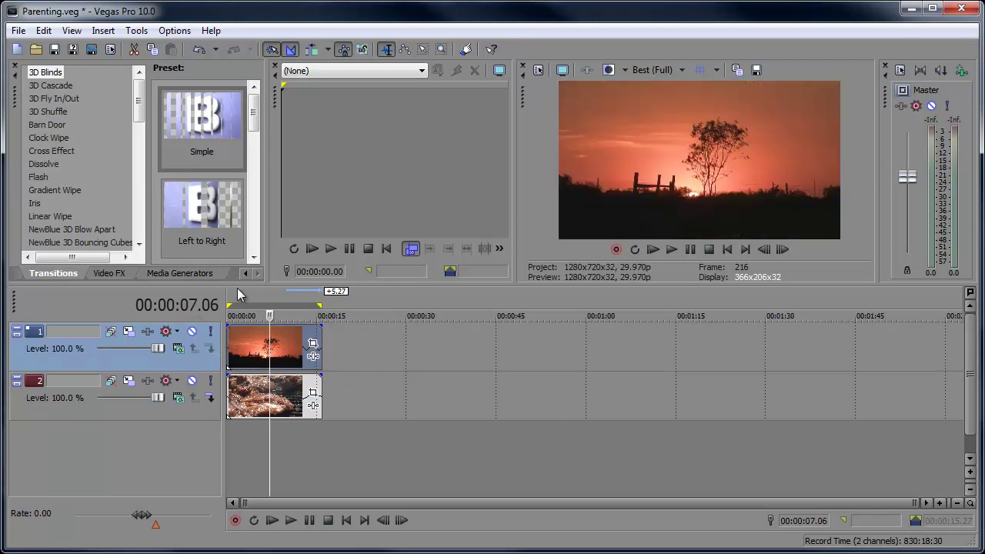
pyautogui.click(163, 275)
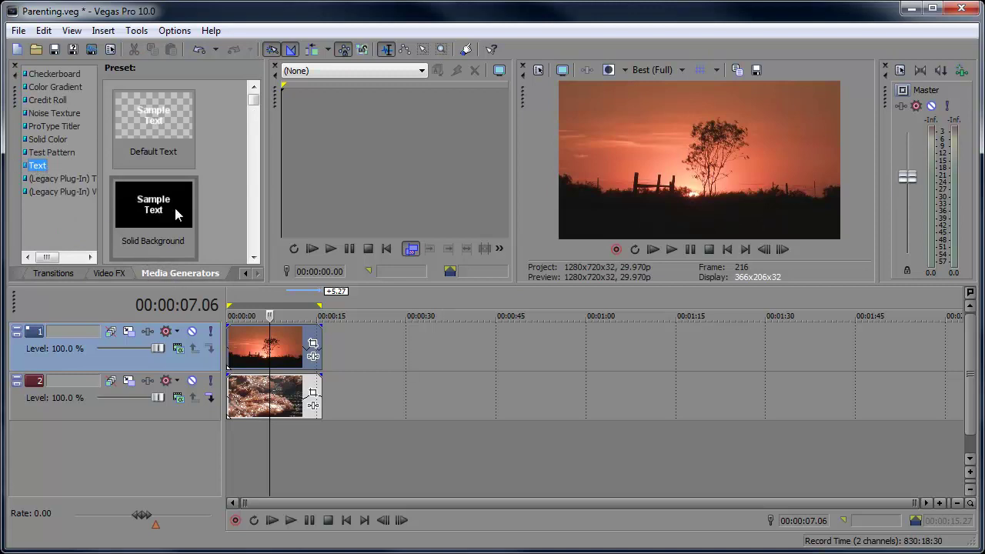
pyautogui.moveTo(175, 208); pyautogui.dragTo(254, 443)
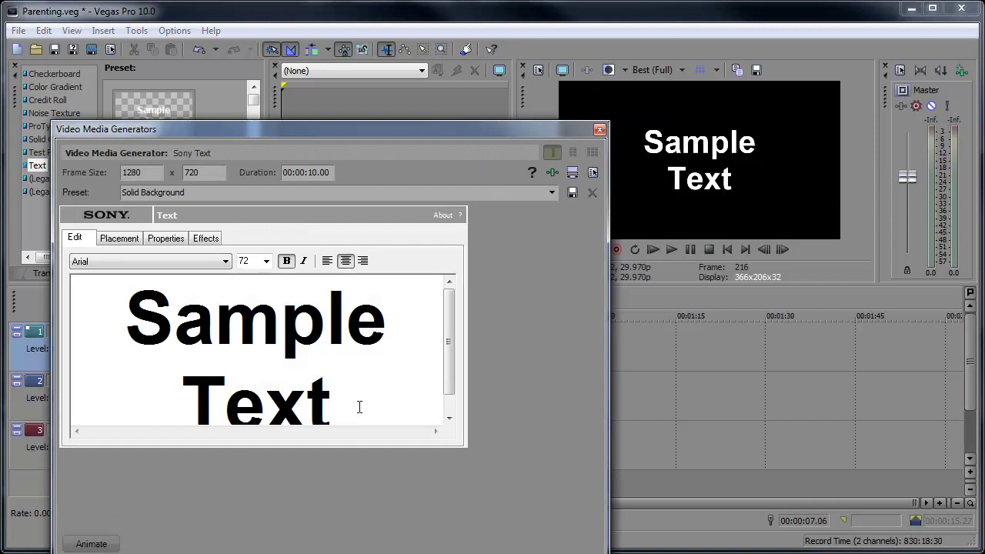
# - Replace the sample text with MEAT at font size 216 and close the text settings
pyautogui.moveTo(359, 407); pyautogui.dragTo(135, 258)
pyautogui.write('ME')
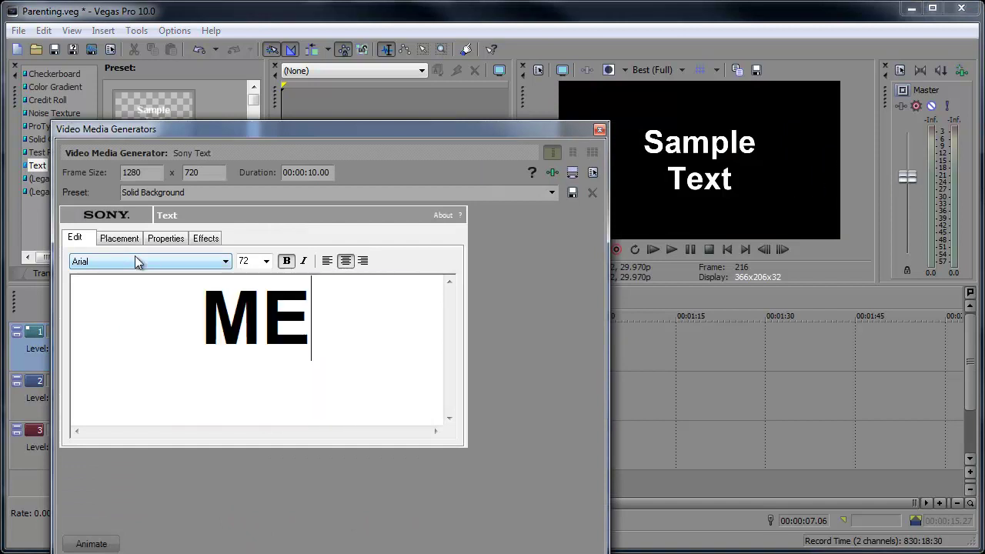
pyautogui.write('AT')
pyautogui.hotkey('ctrl', 'a')
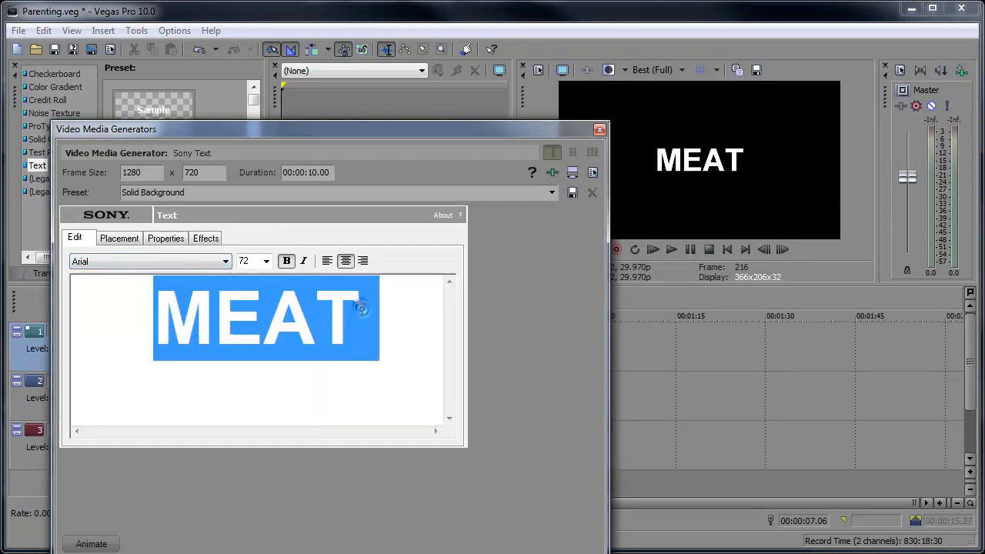
pyautogui.click(266, 261)
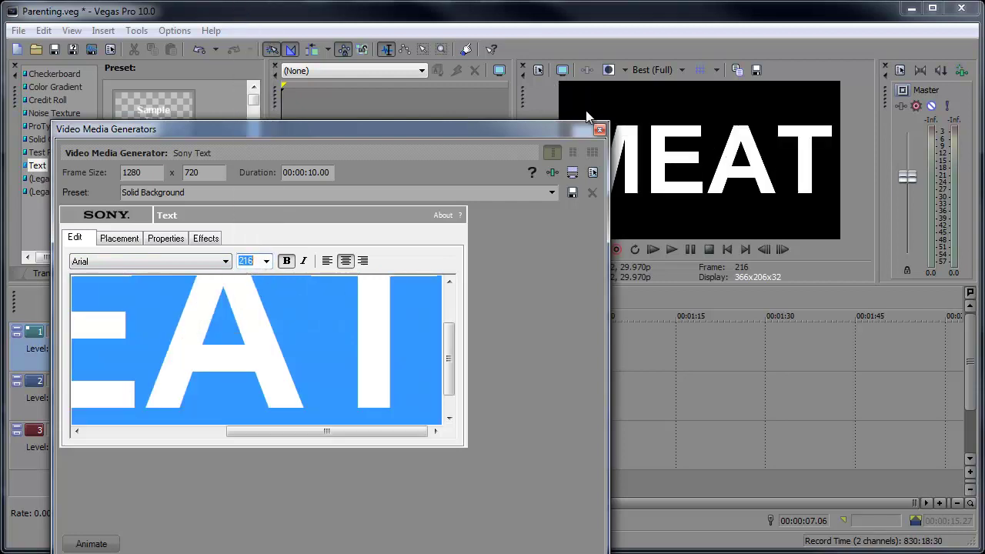
pyautogui.click(600, 129)
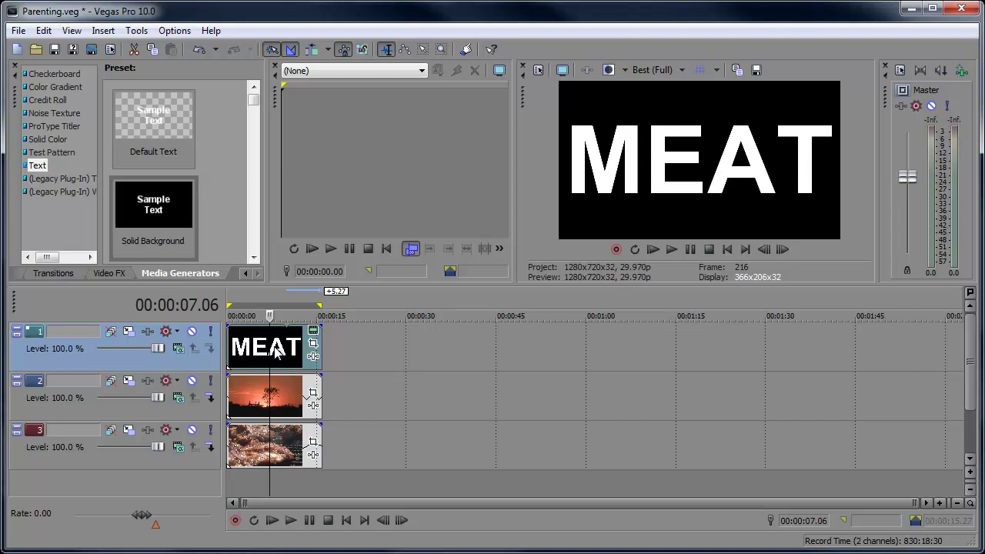
# - Set track 1's compositing mode to Multiply (Mask)
pyautogui.click(179, 351)
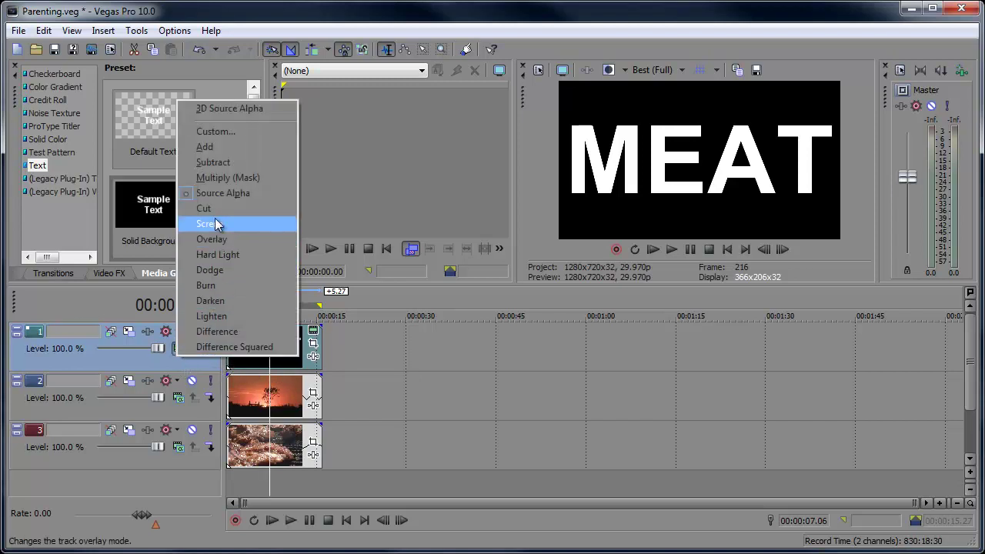
pyautogui.click(221, 177)
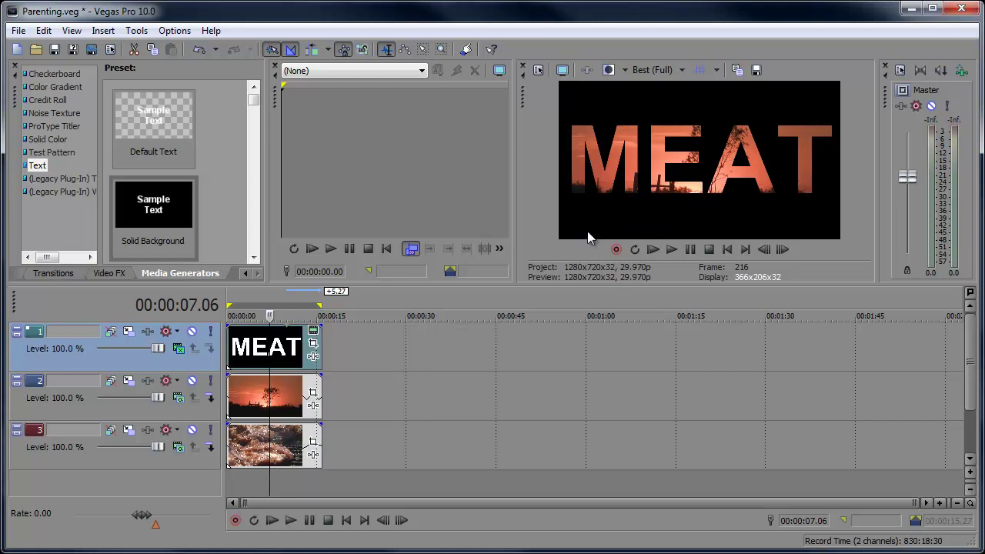
# - Nest the sunset track under MEAT and apply Sony Mask Generator to the MEAT event
pyautogui.click(254, 412)
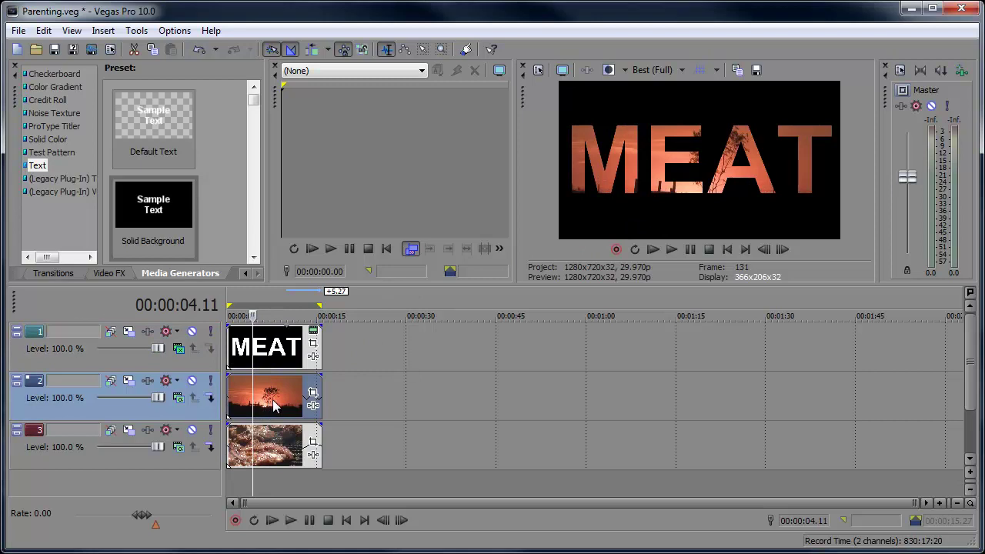
pyautogui.click(214, 402)
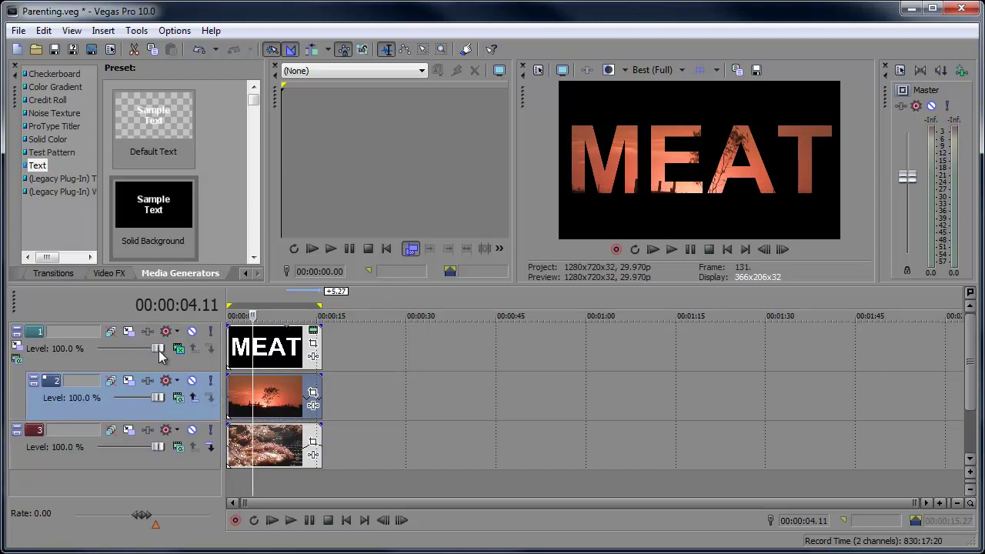
pyautogui.click(145, 358)
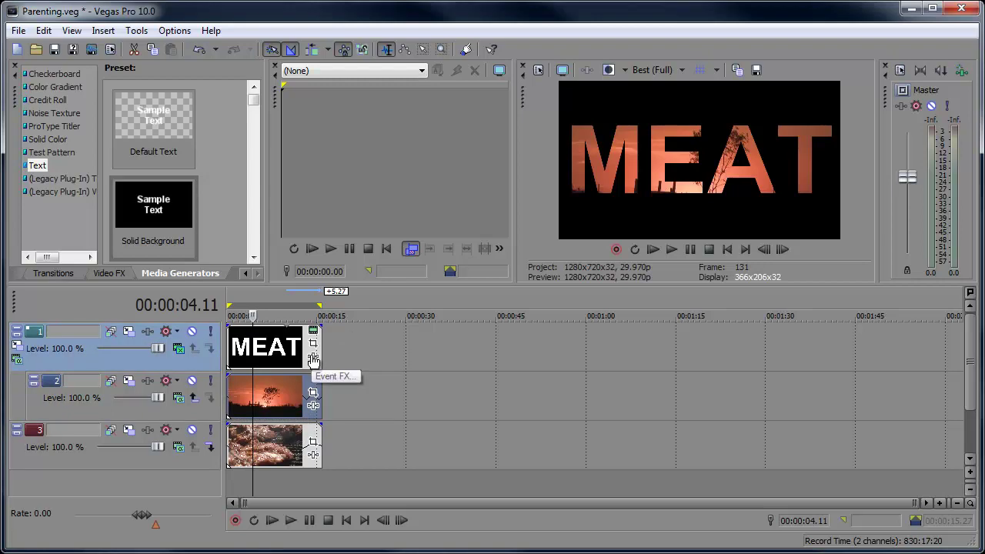
pyautogui.click(314, 360)
pyautogui.moveTo(395, 473); pyautogui.dragTo(601, 472)
pyautogui.doubleClick(479, 167)
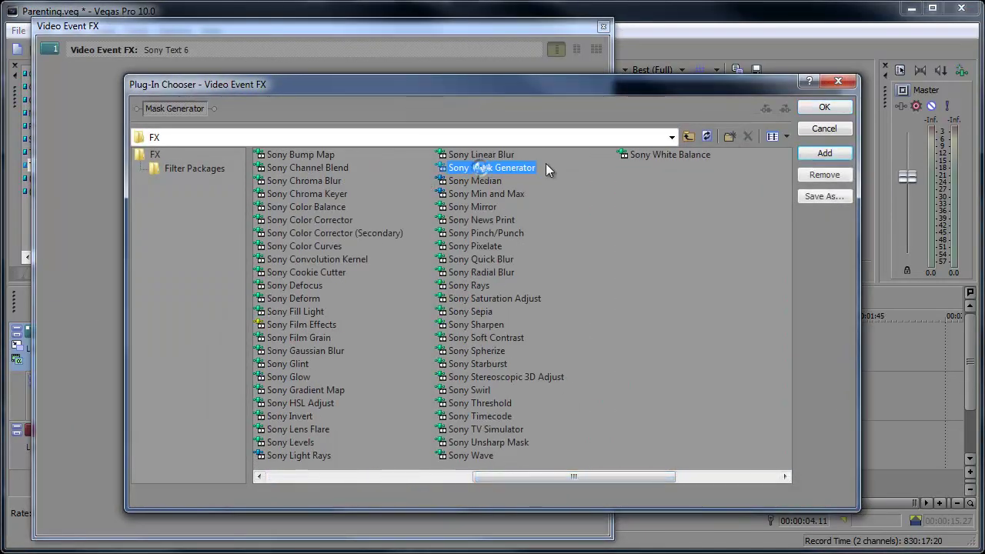
pyautogui.click(824, 106)
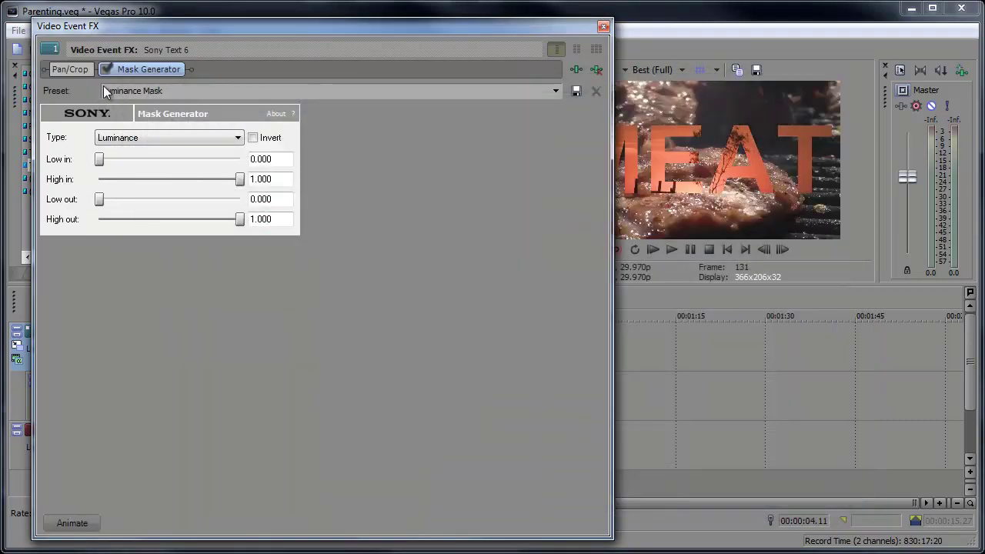
pyautogui.click(603, 26)
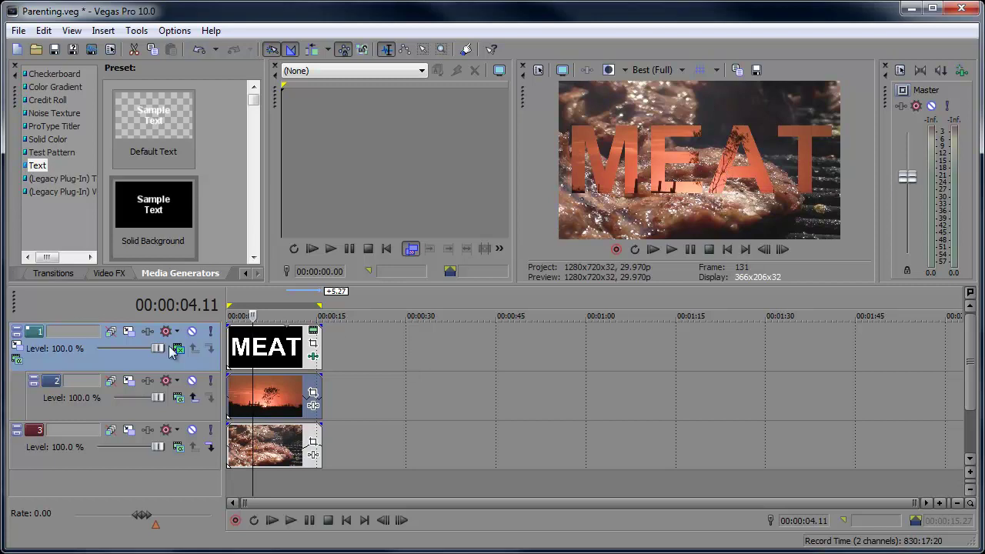
# - Enable 2D Shadow in the MEAT track's Parent Track Motion settings
pyautogui.click(18, 357)
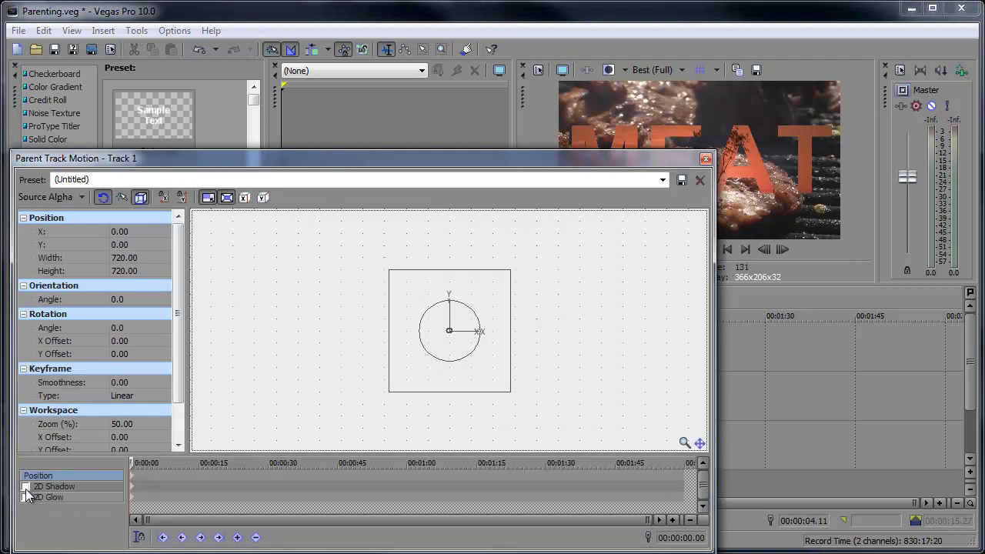
pyautogui.click(26, 486)
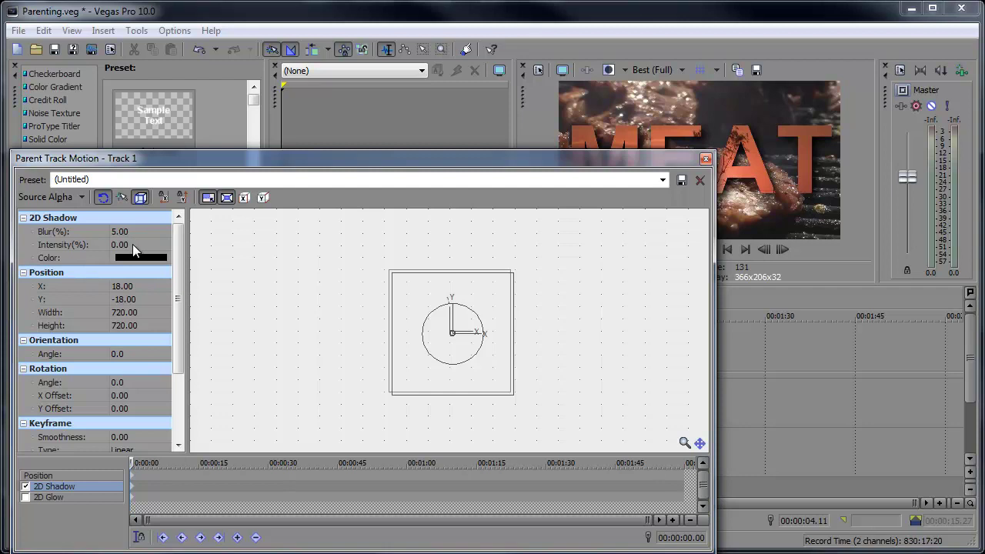
pyautogui.click(705, 156)
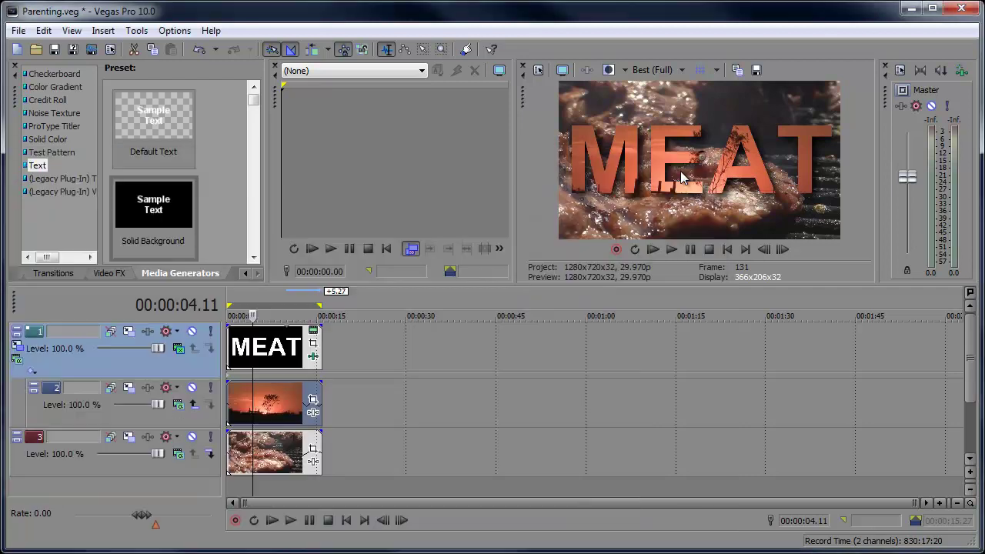
# - Play the finished composite from the start with Loop Playback on (Q)
pyautogui.click(272, 521)
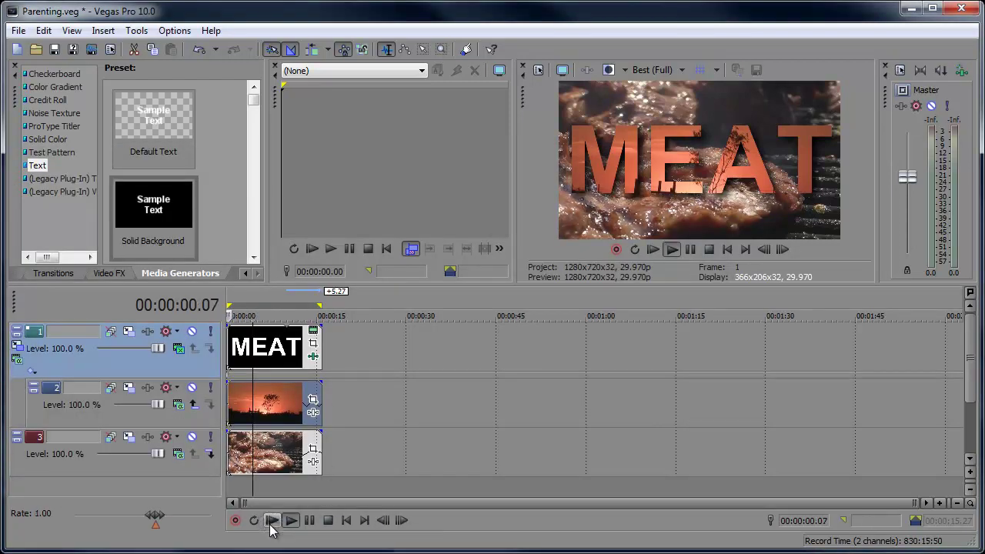
pyautogui.press('q')
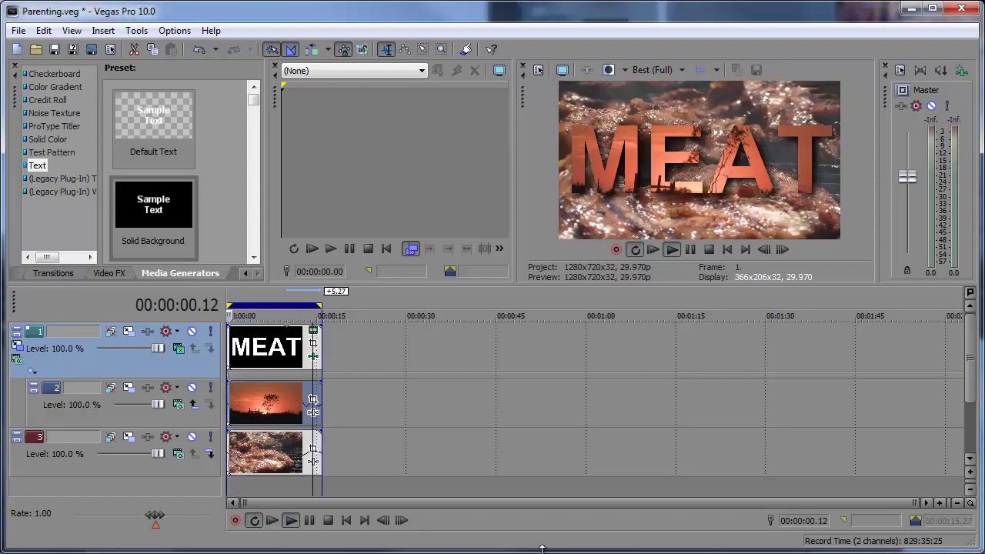